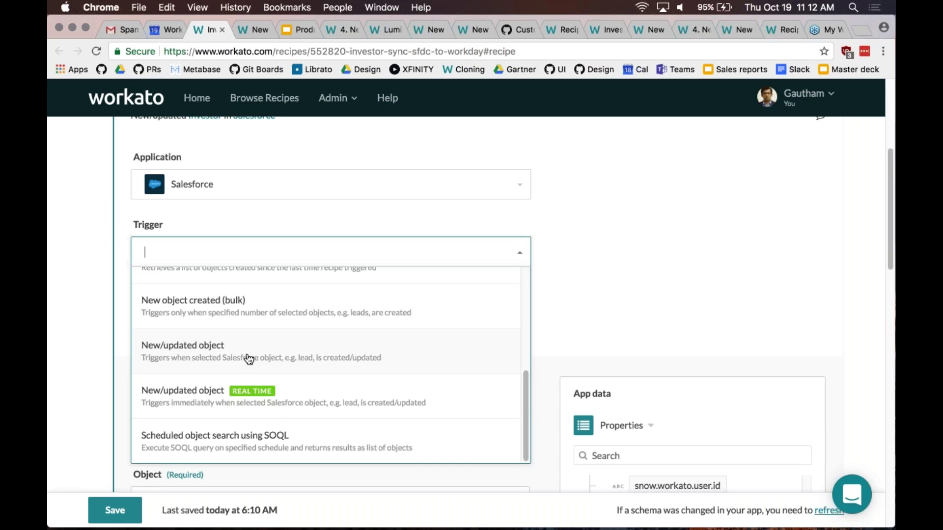
Change the Salesforce trigger to "New object created (bulk)" and go to its Batch size field.
scroll(249, 359, "up", 10)
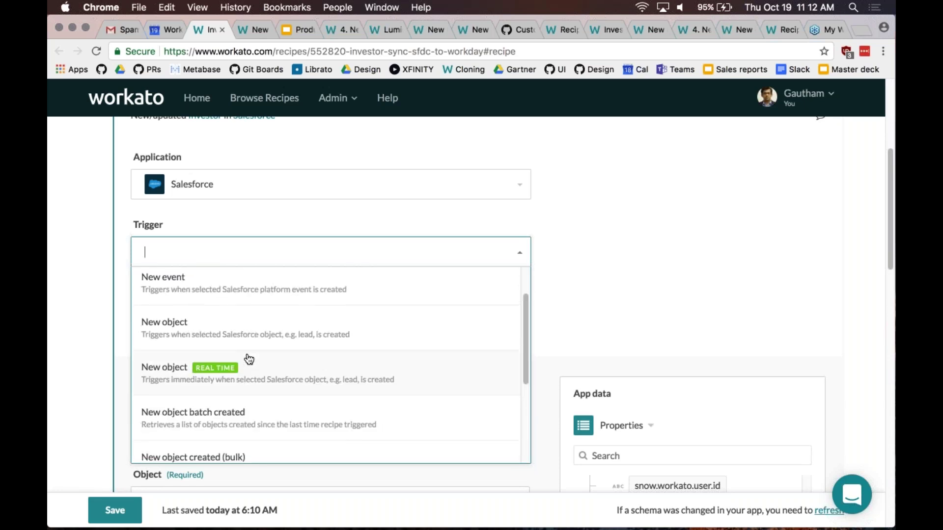
scroll(249, 359, "down", 8)
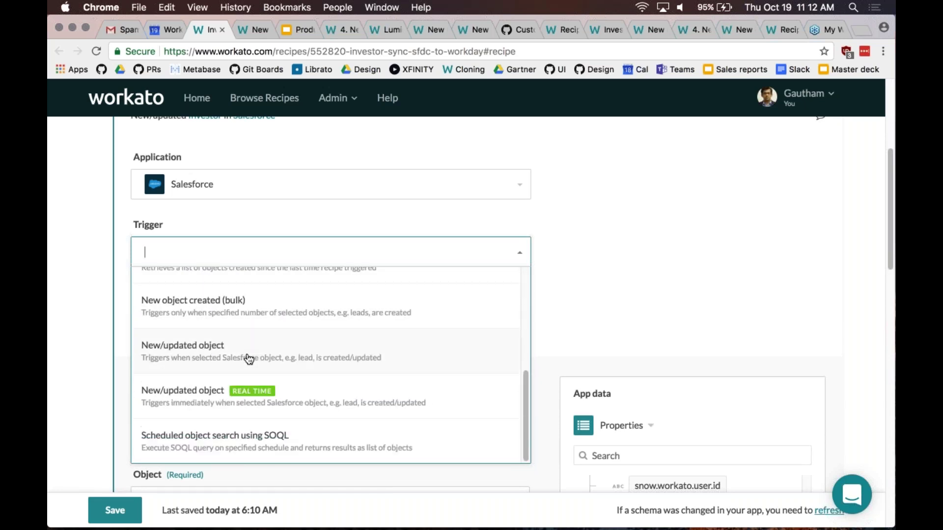
left_click(255, 320)
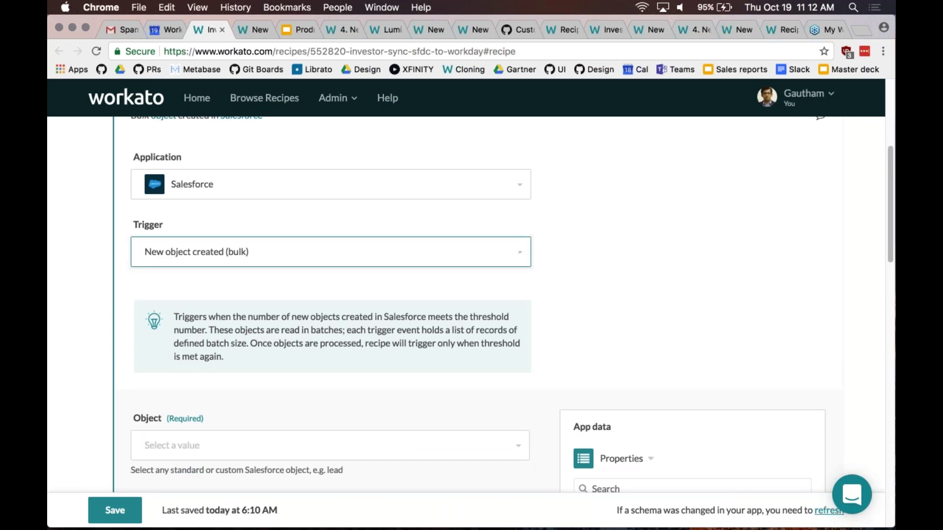
scroll(329, 305, "down", 5)
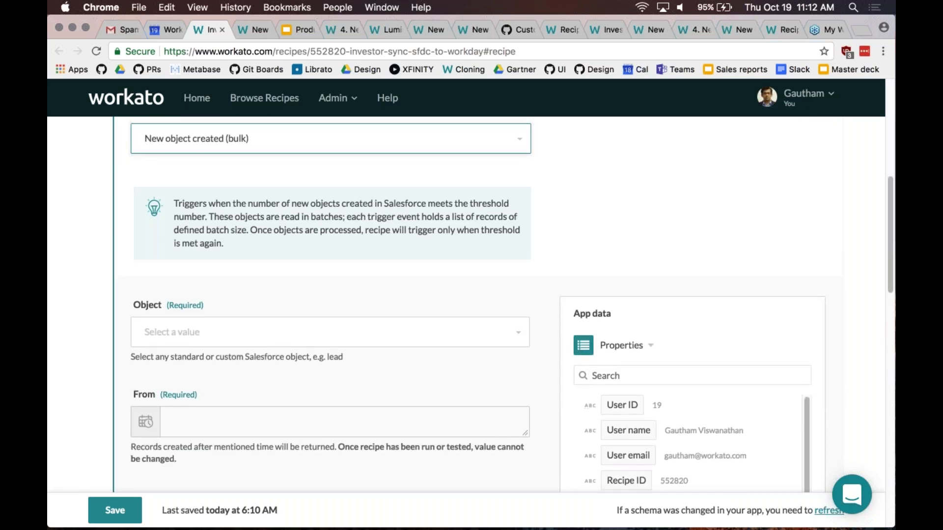
scroll(170, 357, "down", 10)
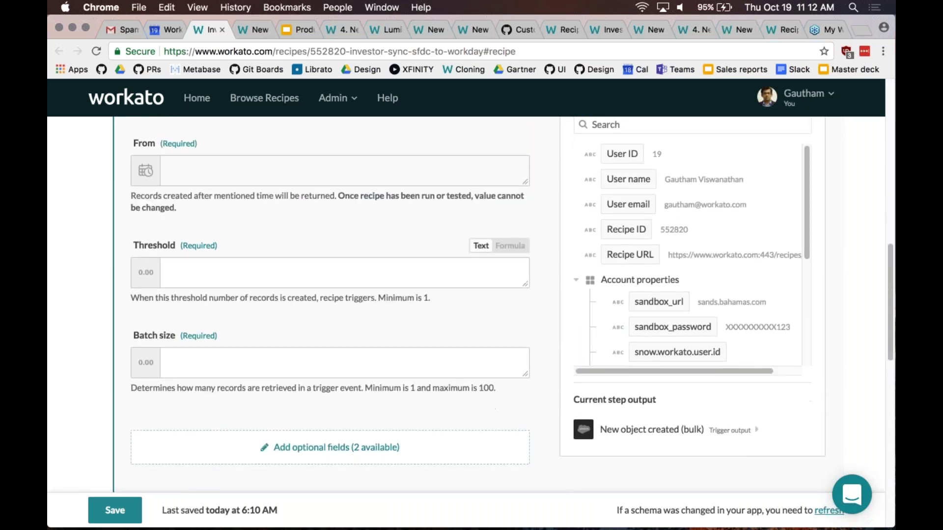
left_click(170, 357)
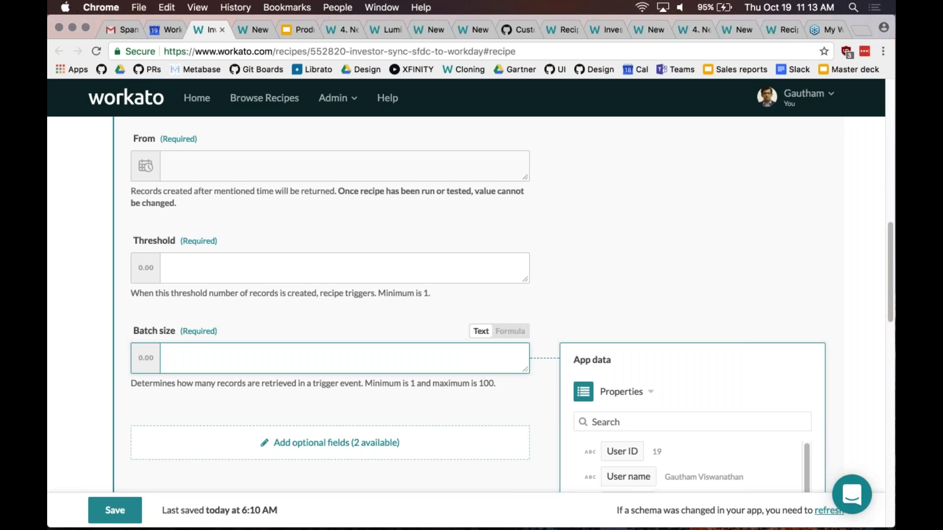
Collapse the bulk trigger to view the recipe's list of actions, and expand the trigger's settings again.
scroll(344, 295, "up", 5)
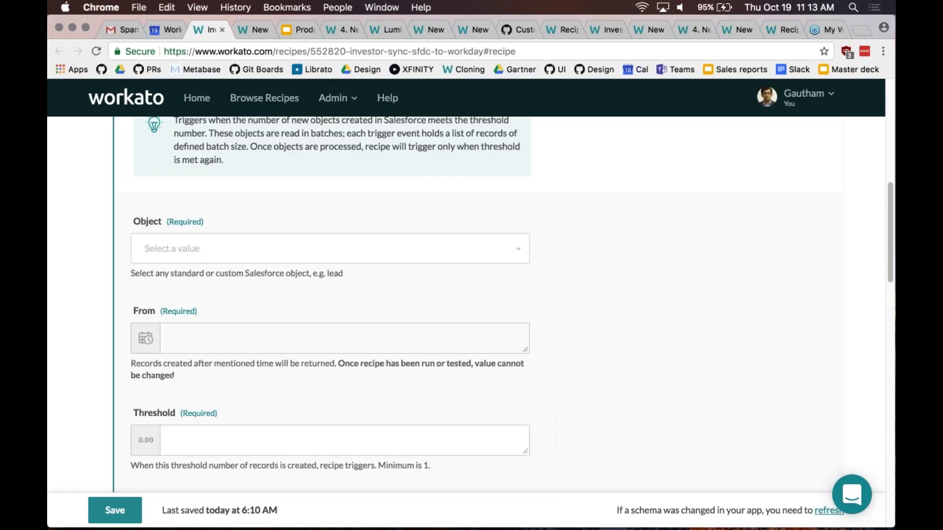
scroll(344, 295, "up", 5)
left_click(197, 150)
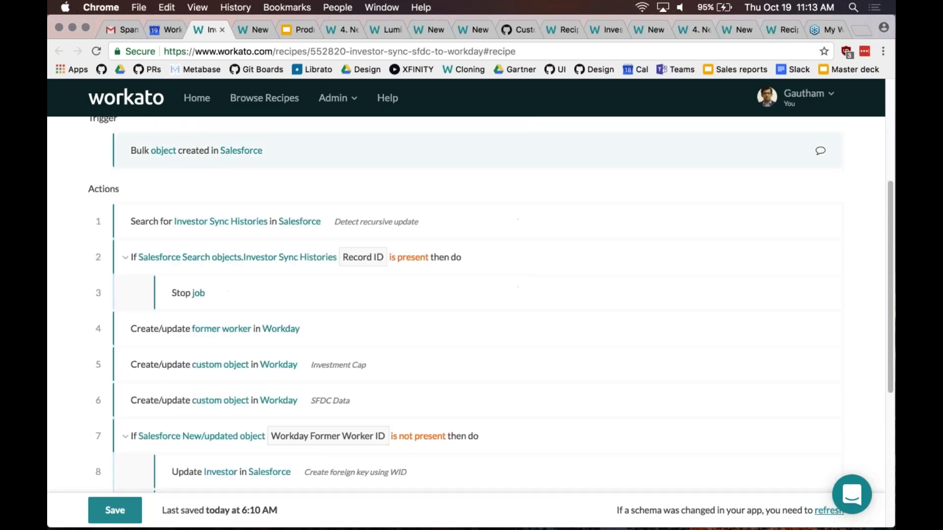
left_click(196, 151)
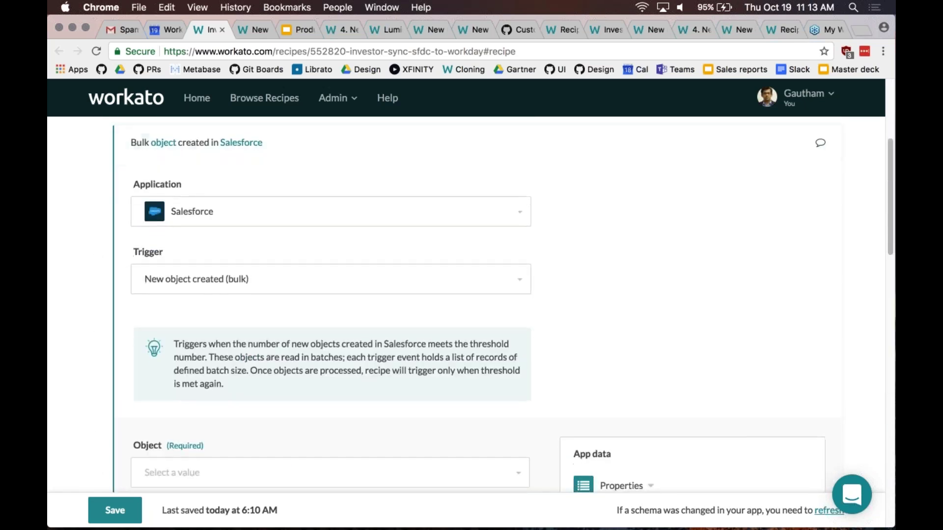
Consult the Triggers slide in Google Slides, and examine the available Salesforce trigger types back in the Workato recipe.
left_click(295, 30)
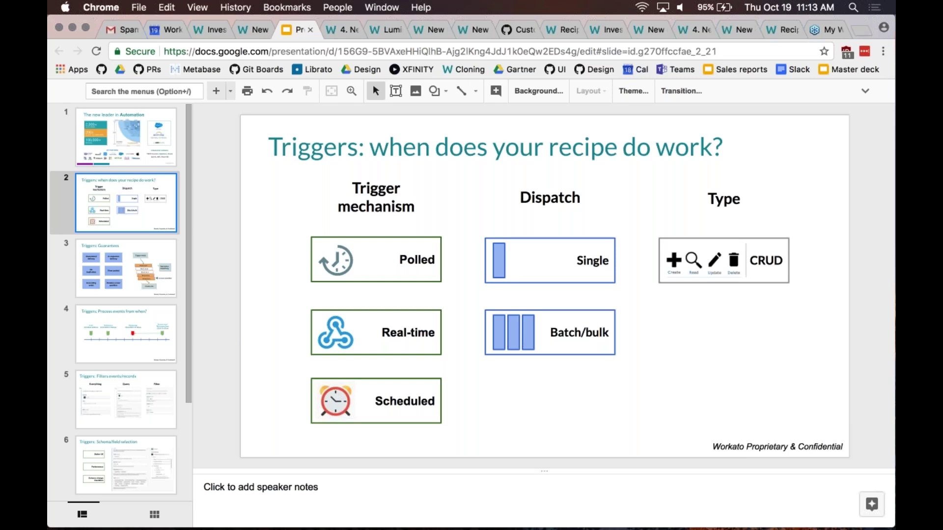
left_click(199, 31)
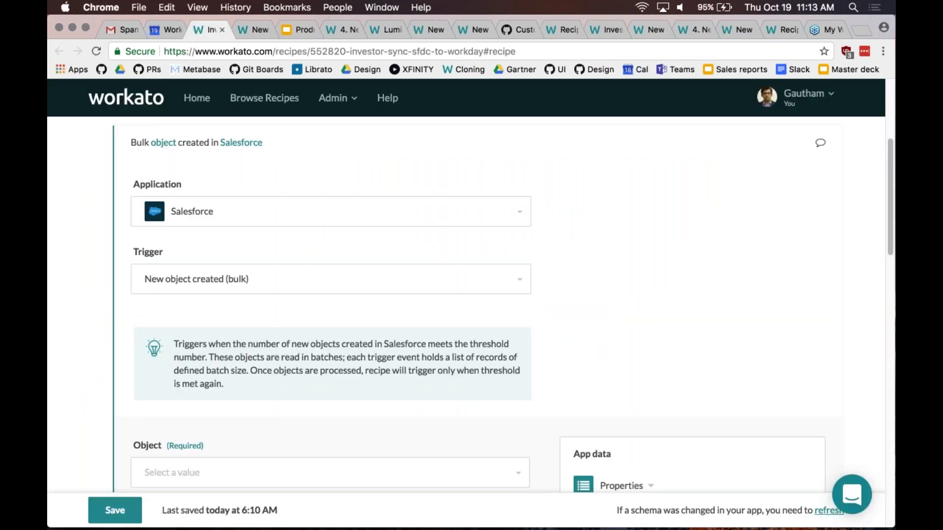
left_click(330, 279)
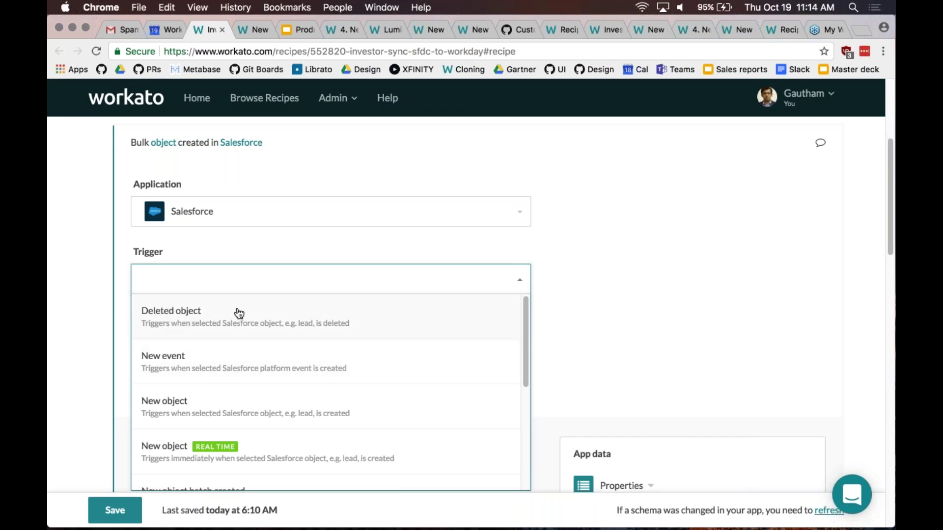
scroll(239, 313, "down", 2)
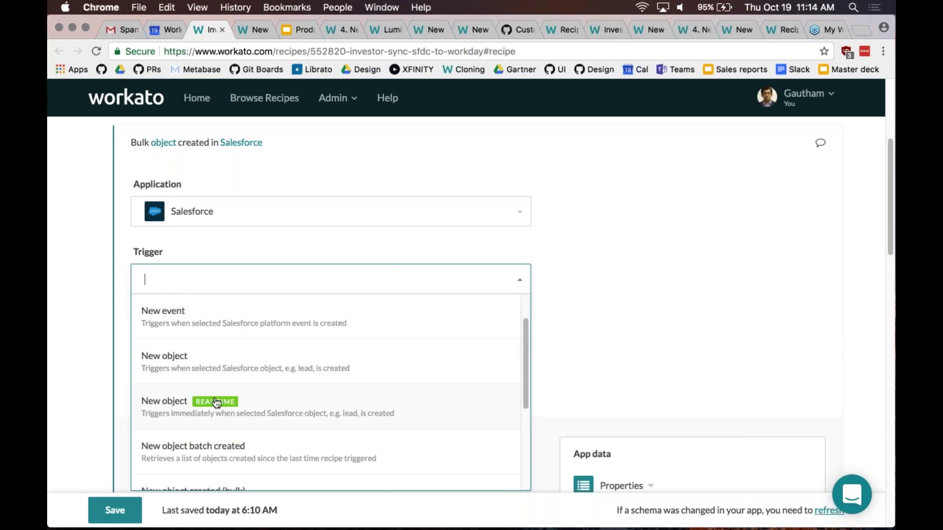
scroll(216, 408, "down", 5)
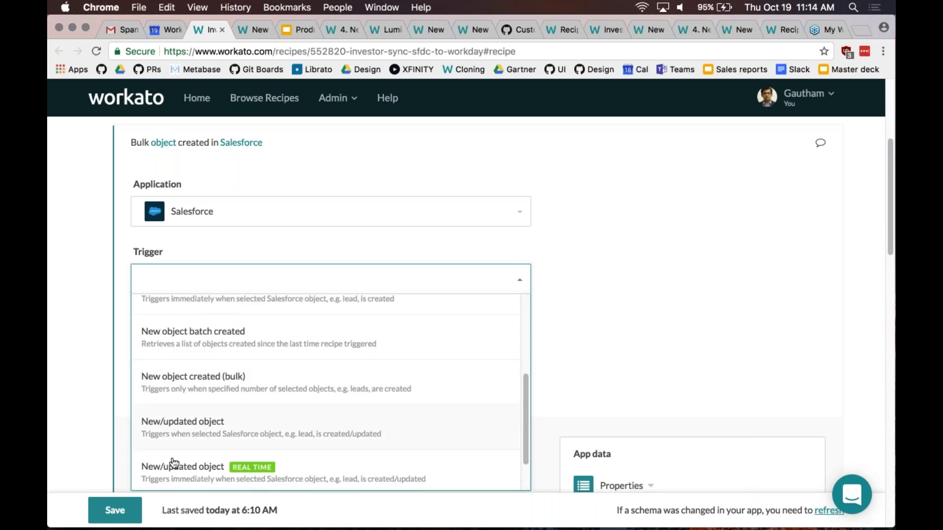
scroll(173, 463, "down", 1)
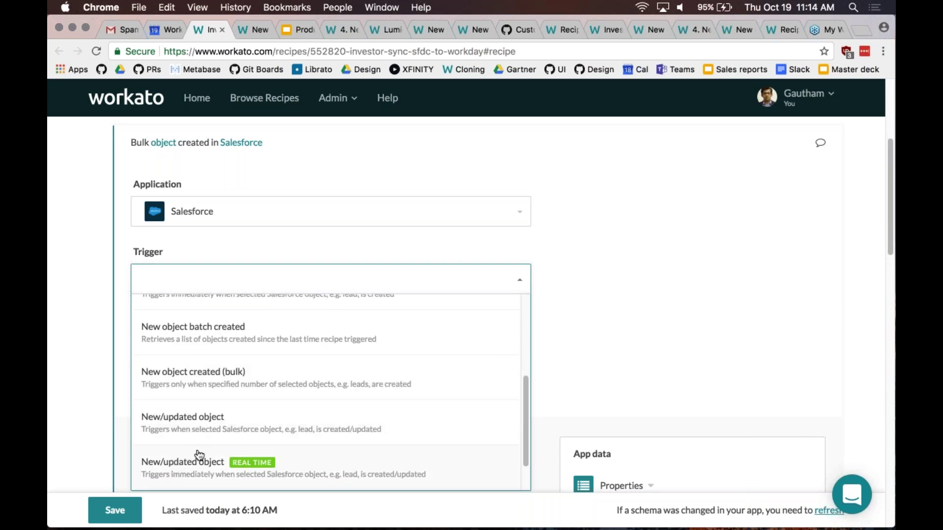
scroll(199, 454, "down", 2)
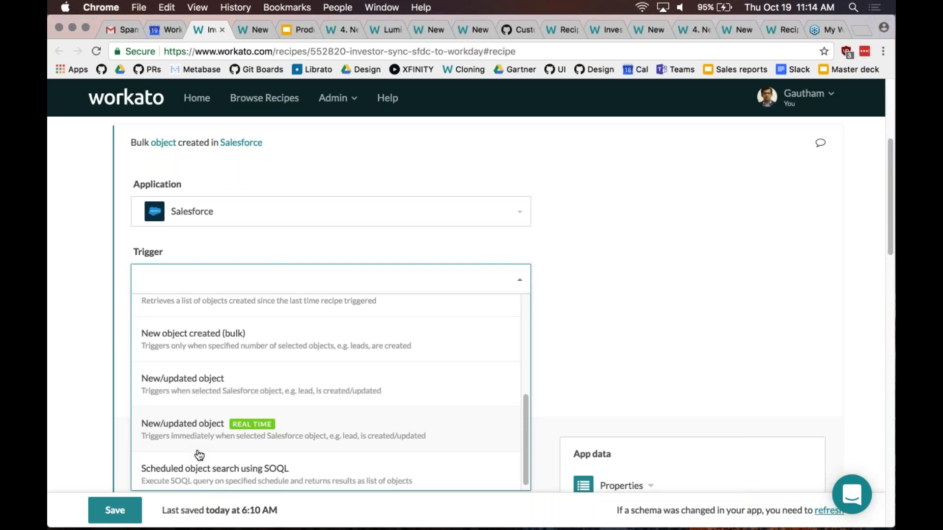
scroll(199, 455, "down", 1)
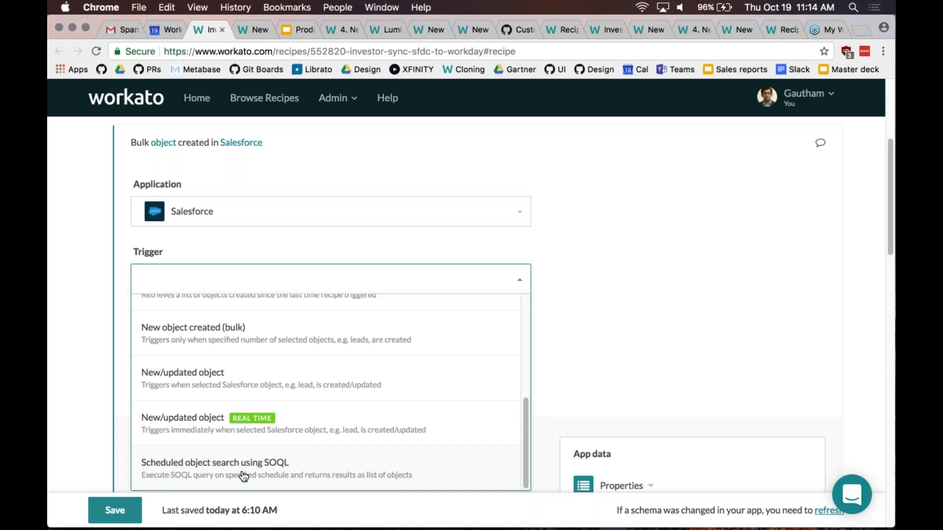
scroll(309, 389, "up", 1)
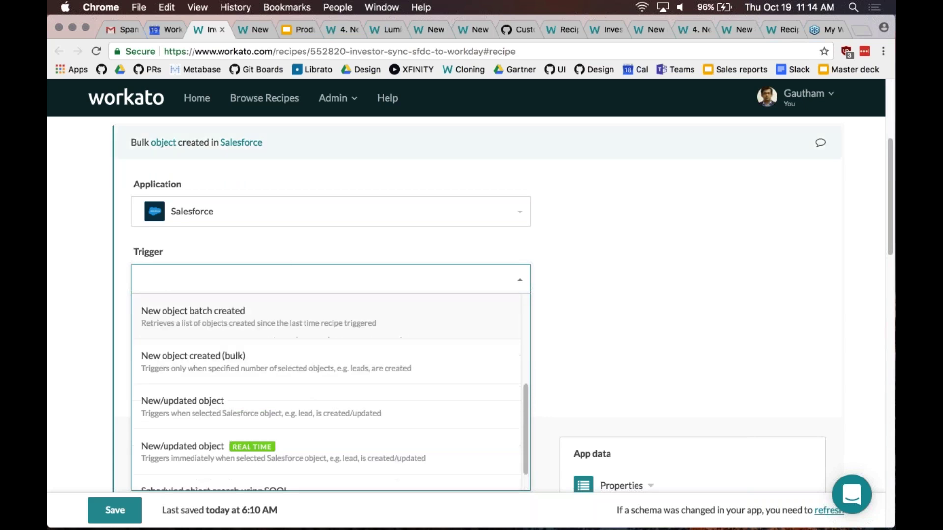
Revisit the Triggers slide, and find the open Workato recipe that sends new Salesforce object batches to Redshift.
left_click(295, 30)
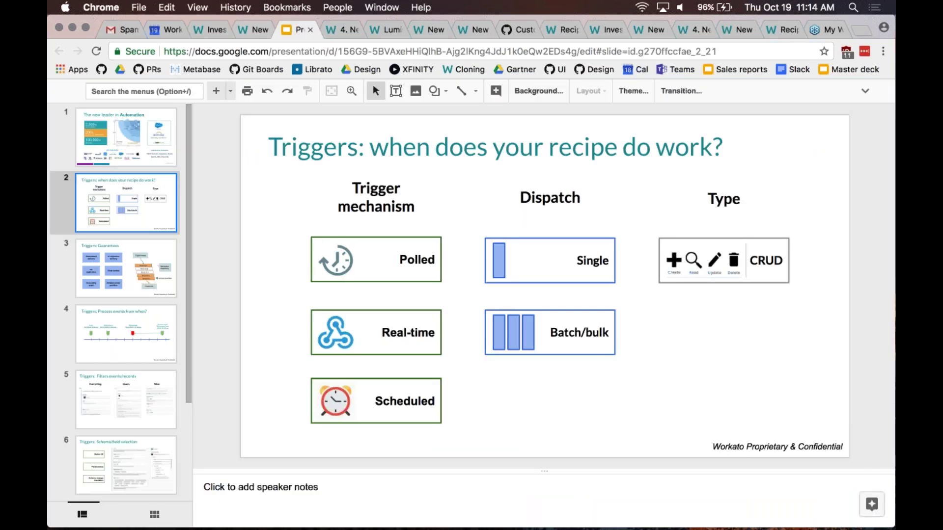
left_click(248, 30)
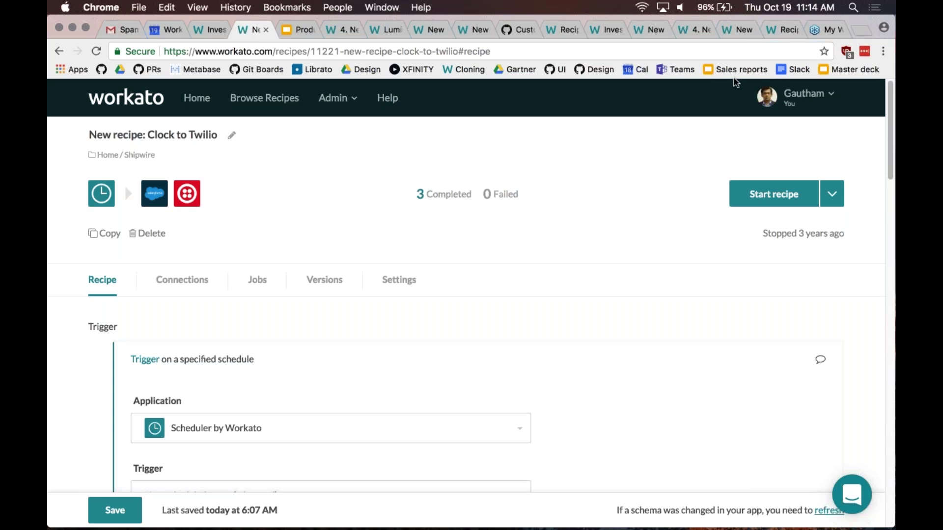
left_click(741, 31)
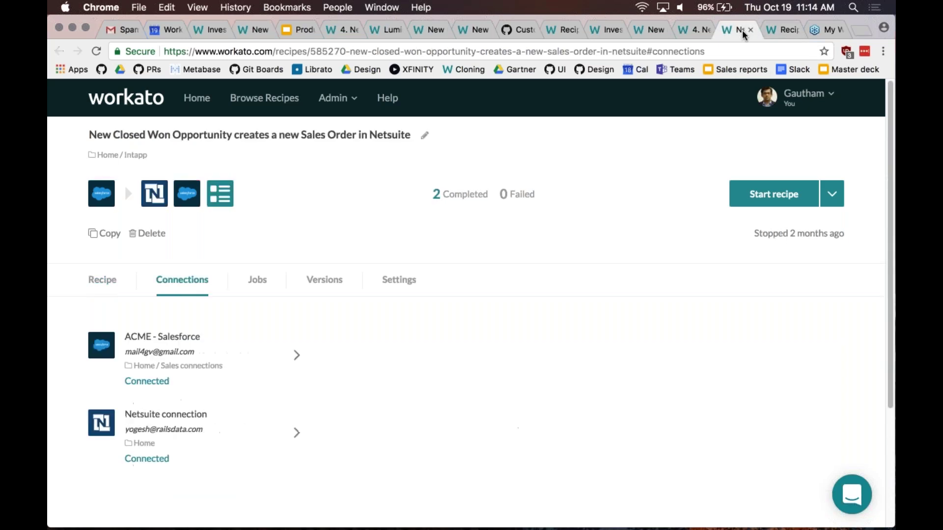
left_click(767, 33)
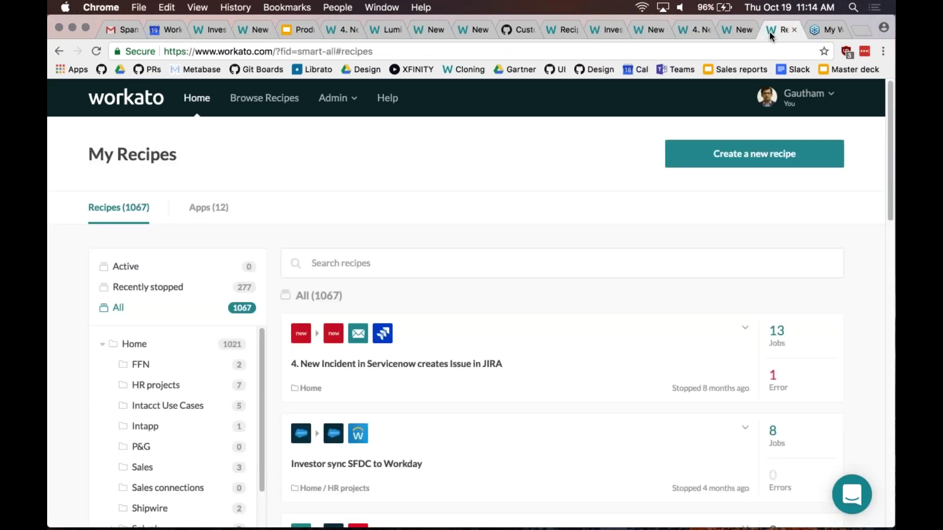
left_click(565, 29)
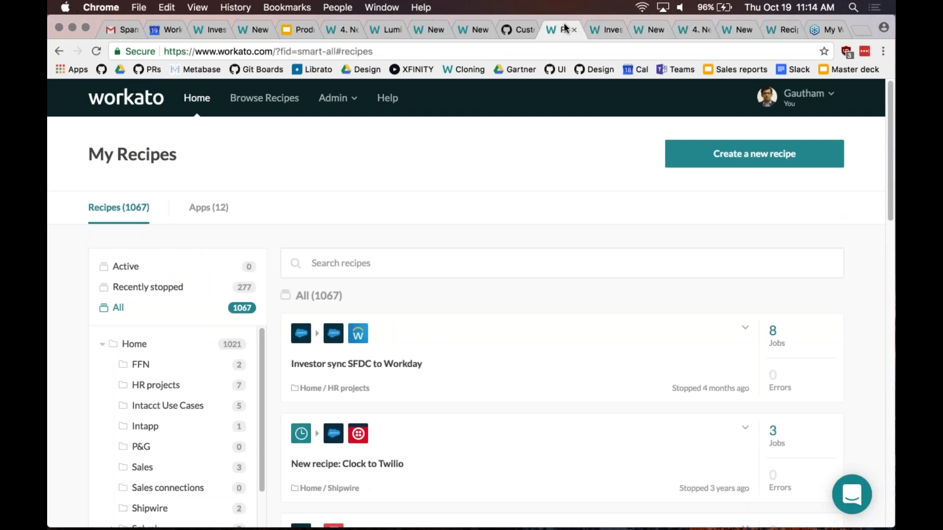
left_click(600, 28)
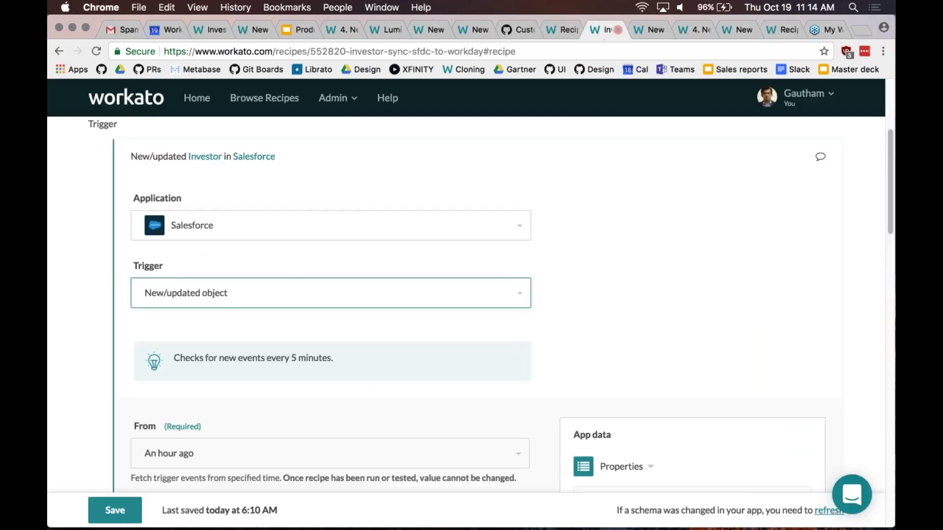
left_click(643, 29)
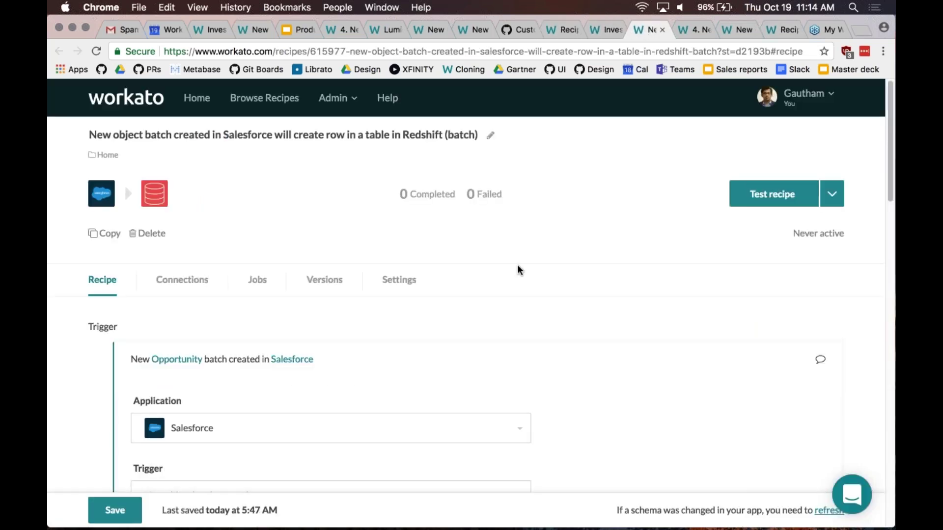
Review the recipe's "New object batch created" trigger settings, and collapse the trigger.
scroll(517, 265, "down", 4)
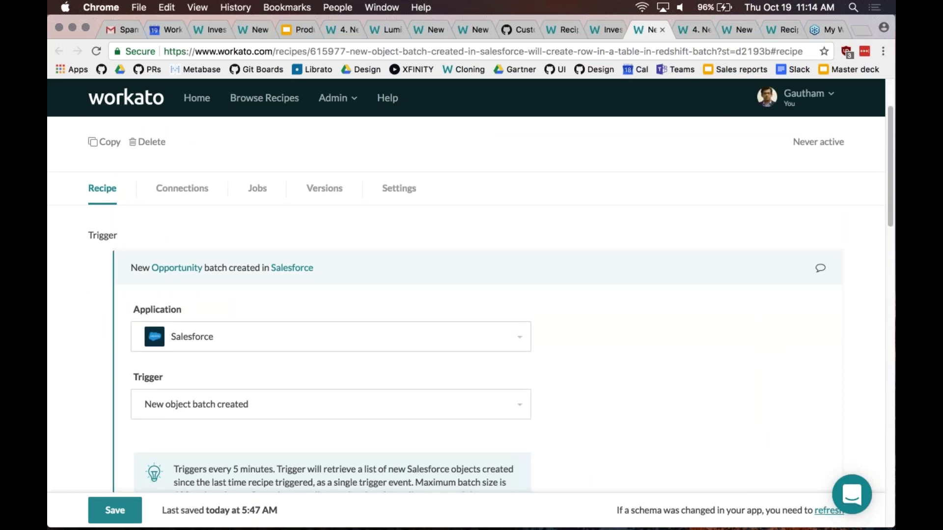
scroll(471, 304, "up", 1)
scroll(472, 304, "up", 2)
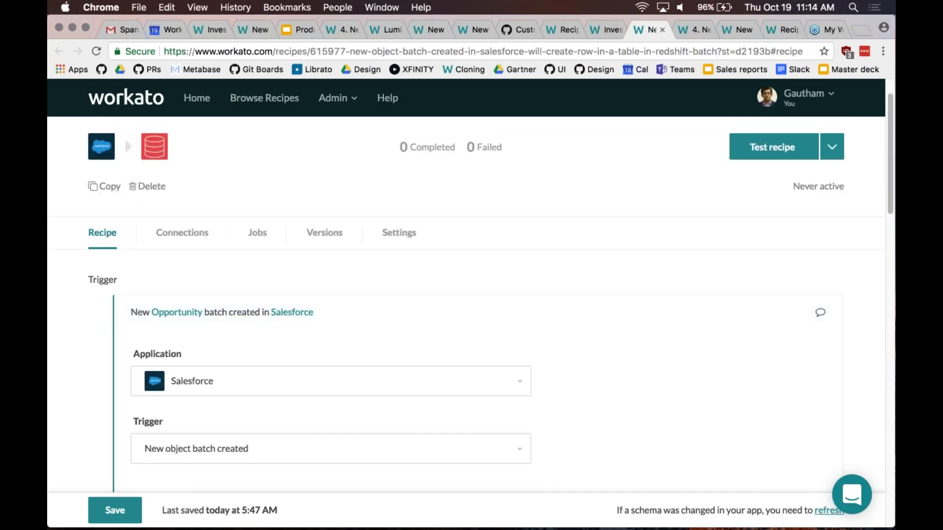
scroll(471, 304, "down", 4)
scroll(472, 305, "up", 3)
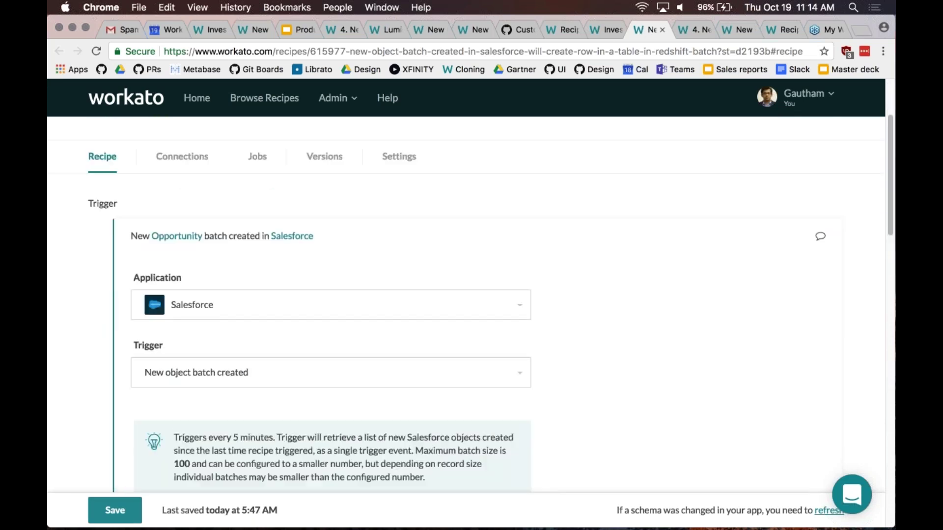
left_click(235, 237)
scroll(472, 304, "up", 1)
scroll(471, 305, "up", 3)
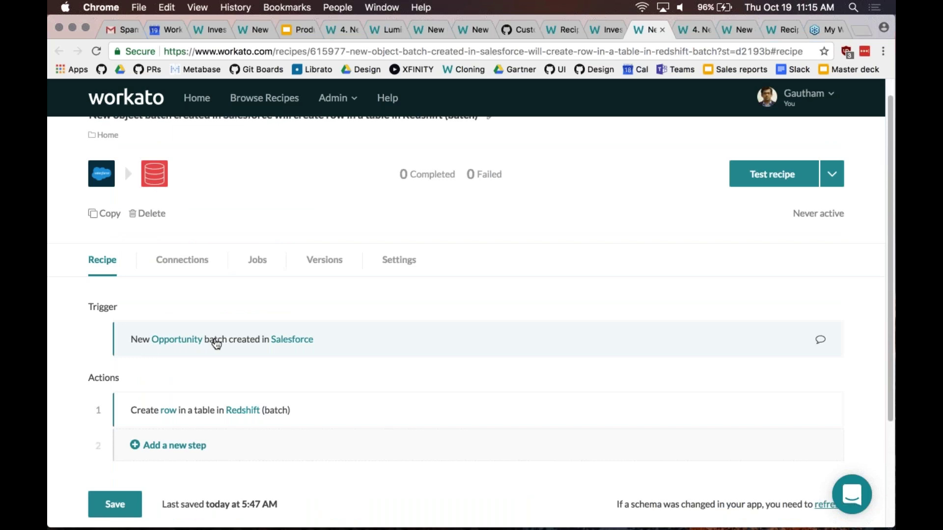
Inspect and collapse the Redshift Create row (batch) action, and switch back to the Triggers slide in Google Slides.
left_click(229, 412)
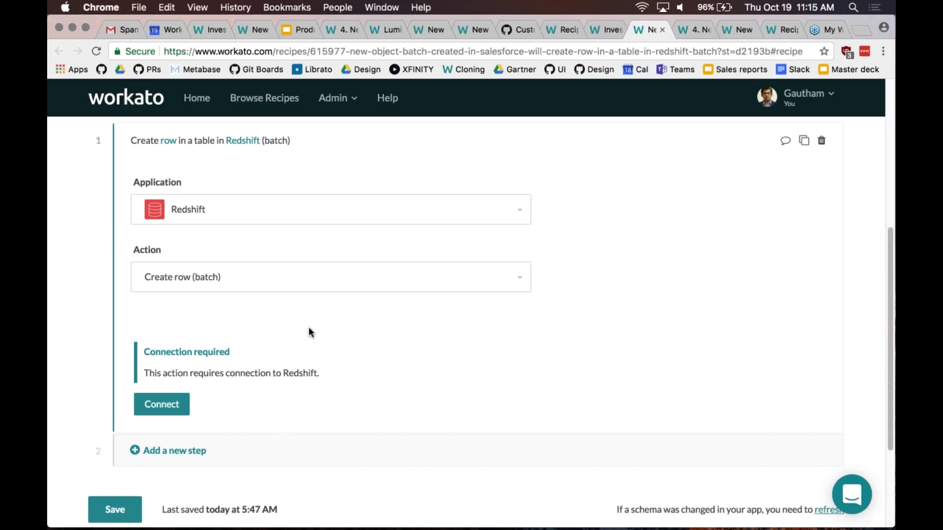
scroll(308, 332, "up", 2)
left_click(309, 234)
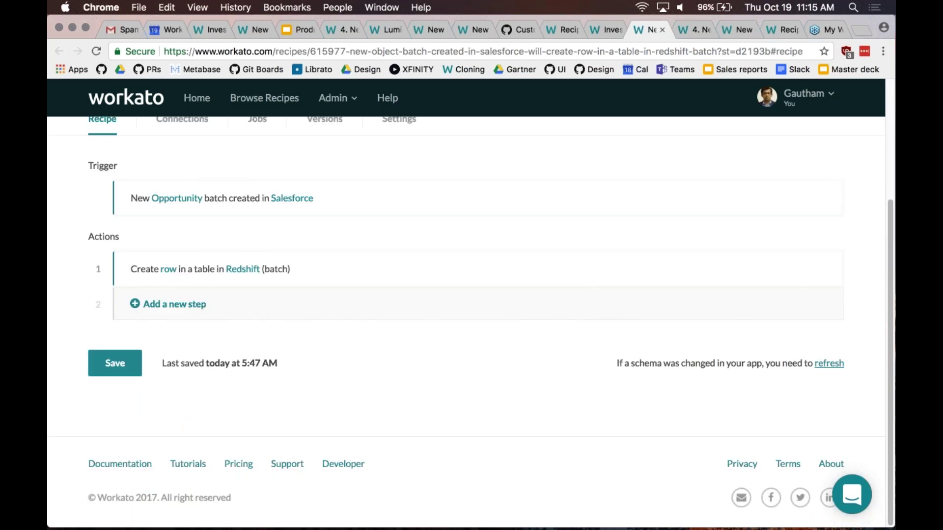
scroll(467, 319, "up", 2)
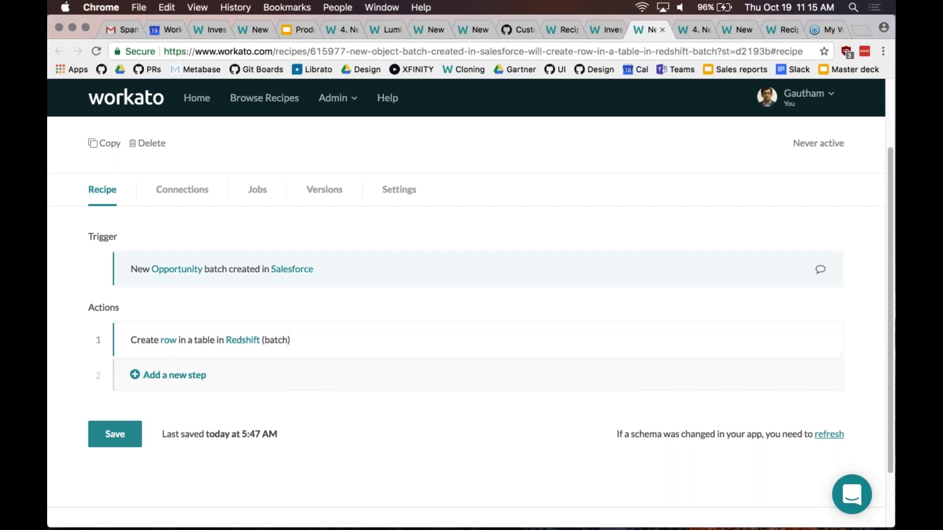
left_click(298, 29)
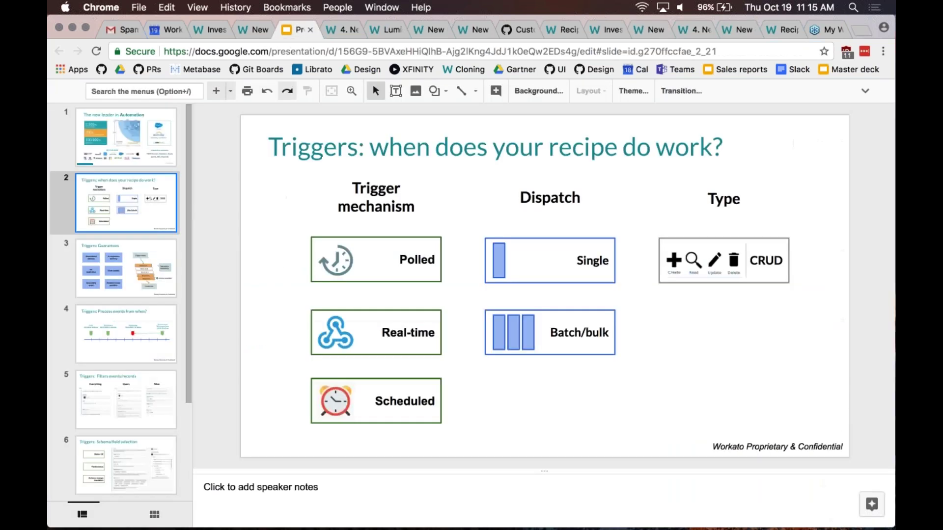